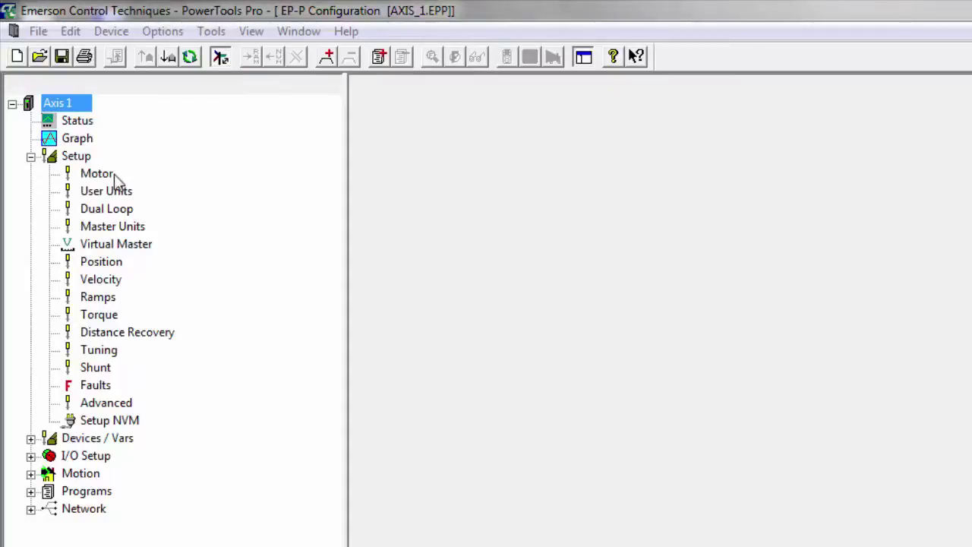
Step: Keep the Axis 1 motor type as XV-604 and view the User Units settings
{"action": "left_click", "coordinate": [97, 173]}
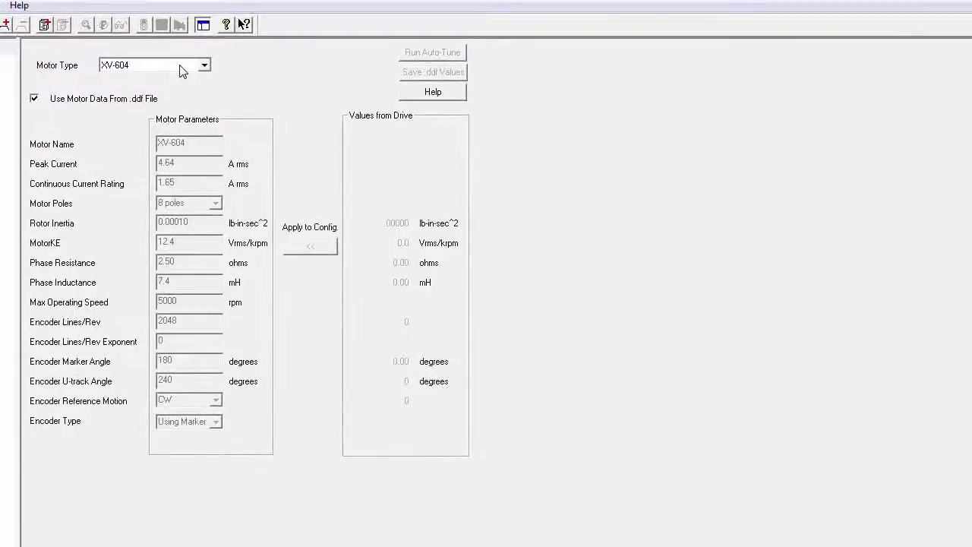
{"action": "left_click", "coordinate": [183, 72]}
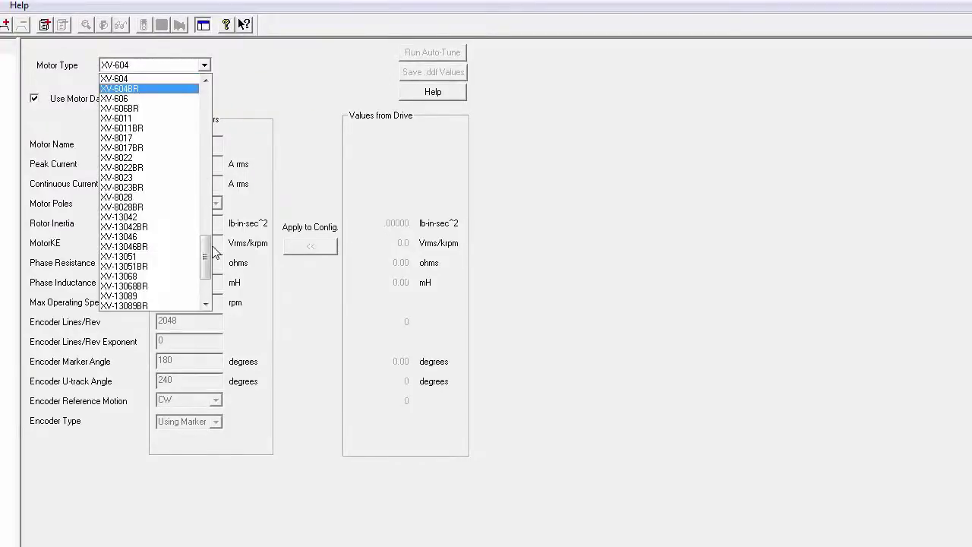
{"action": "left_click_drag", "start_coordinate": [206, 256], "coordinate": [220, 173]}
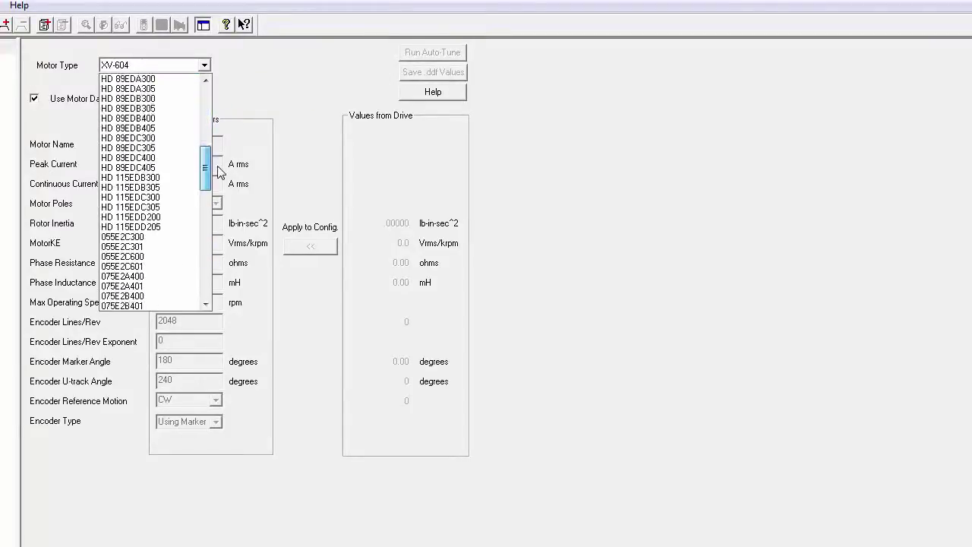
{"action": "left_click", "coordinate": [266, 95]}
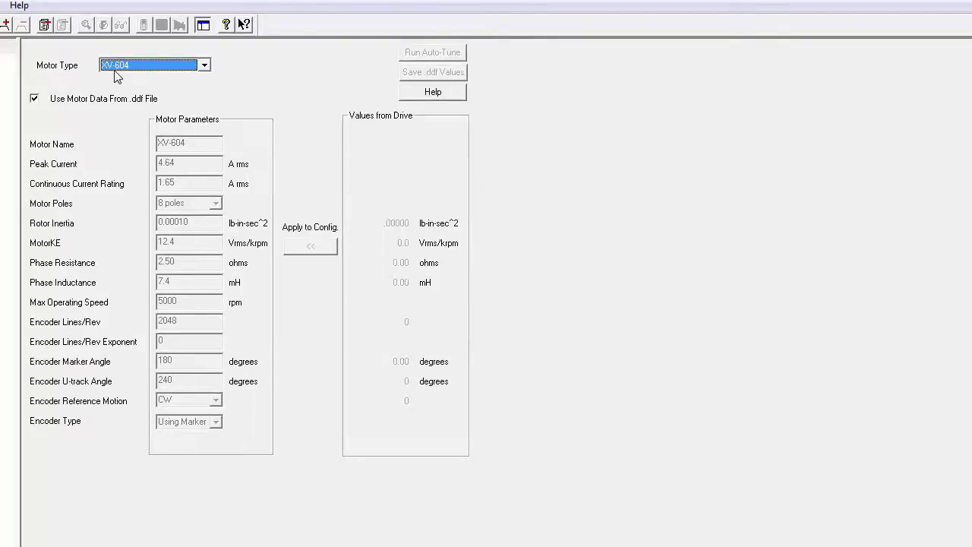
{"action": "left_click", "coordinate": [88, 149]}
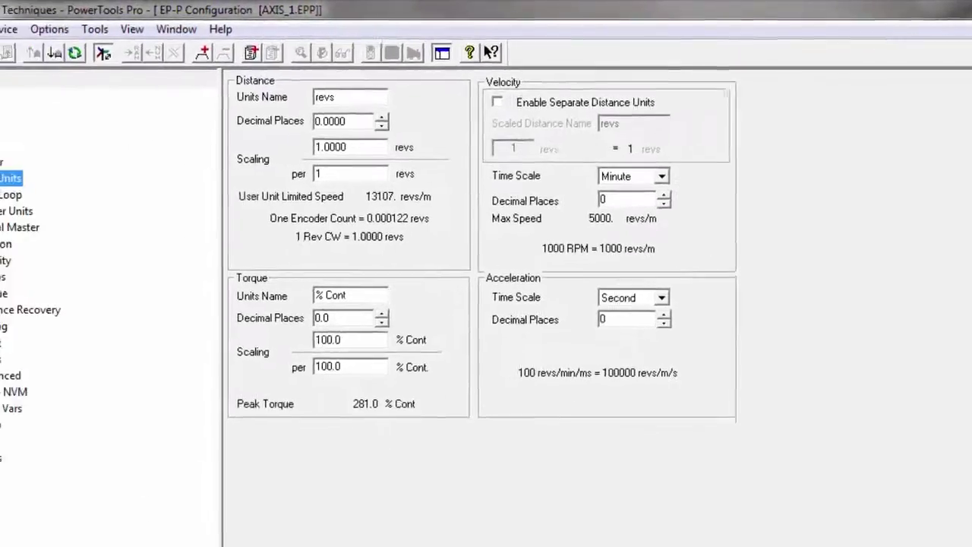
Step: Expand the Motion node in the project tree to list Jogs, Homes and Indexes
{"action": "left_click", "coordinate": [22, 418]}
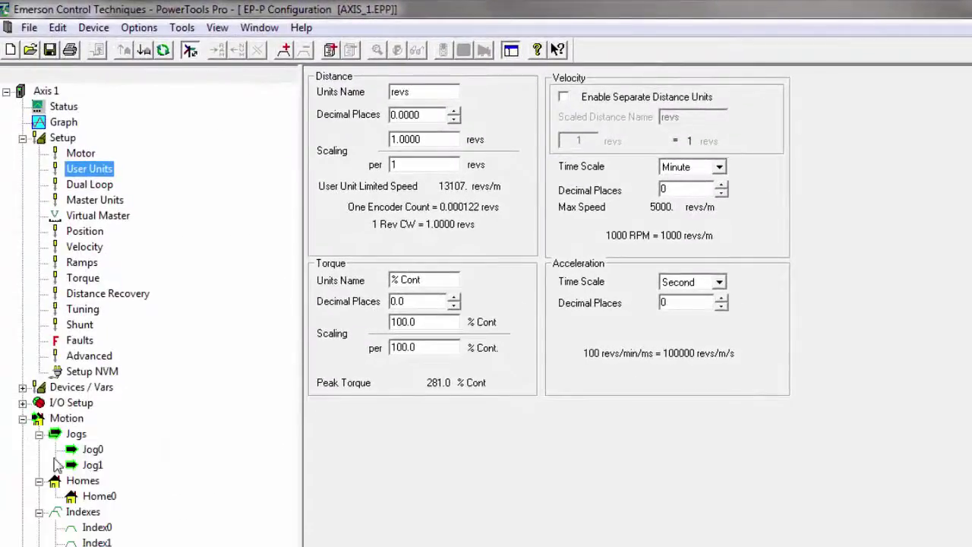
Step: Give Jog0 velocity 200 revs/m, acceleration 150 and deceleration 150 revs/m/s
{"action": "left_click", "coordinate": [92, 449]}
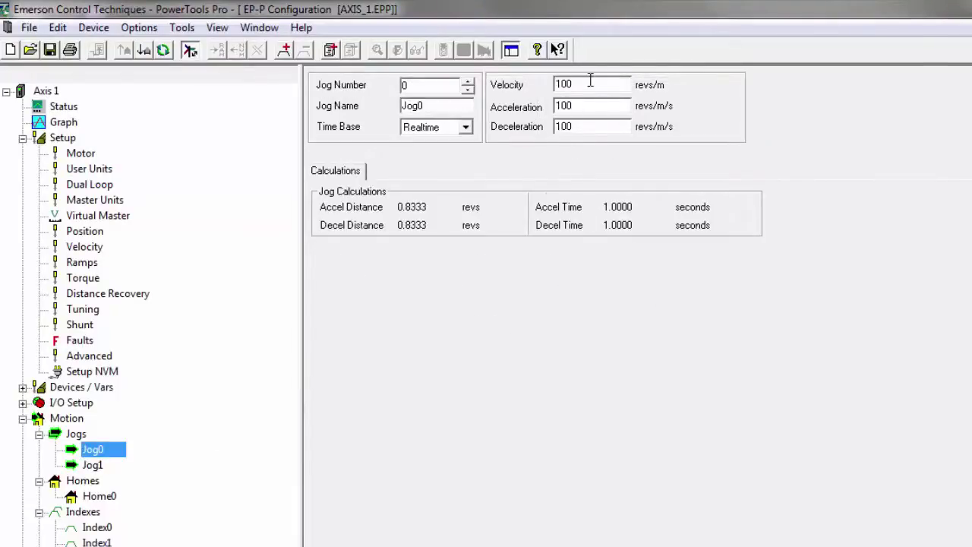
{"action": "left_click_drag", "start_coordinate": [591, 80], "coordinate": [548, 76]}
{"action": "type", "text": "200"}
{"action": "key", "text": "Tab"}
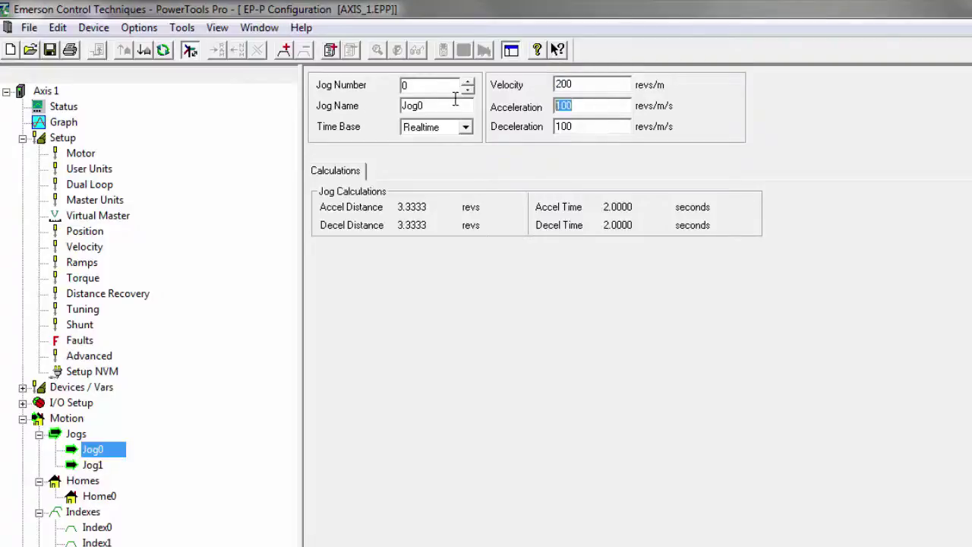
{"action": "type", "text": "15"}
{"action": "key", "text": "Tab"}
{"action": "type", "text": "150"}
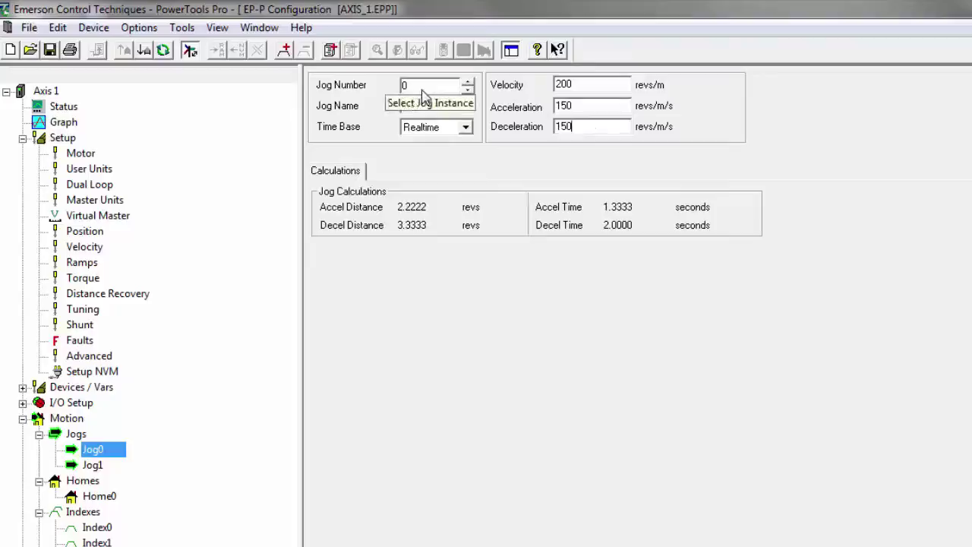
{"action": "left_click", "coordinate": [603, 102]}
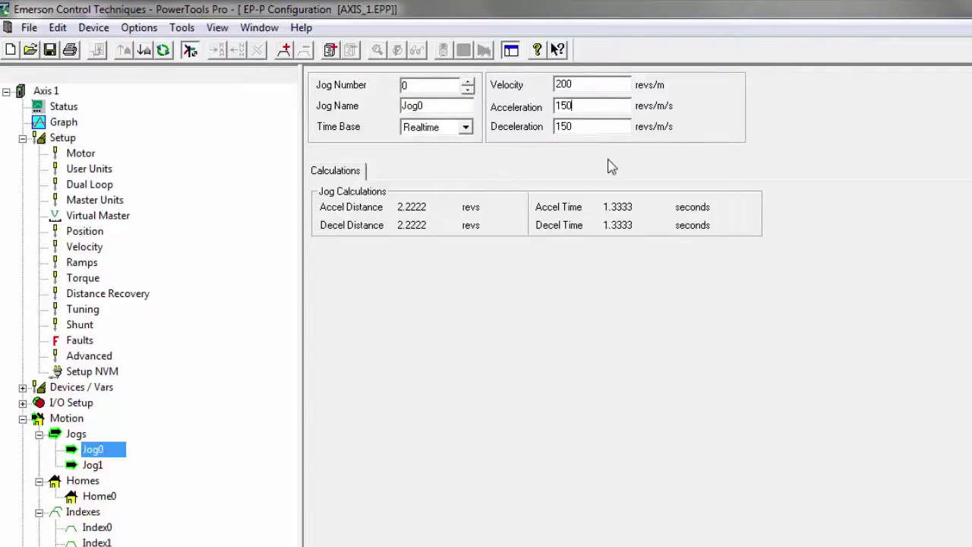
Step: Leave Home0's home reference as Sensor then Marker, then show the Index0 page
{"action": "left_click", "coordinate": [106, 500]}
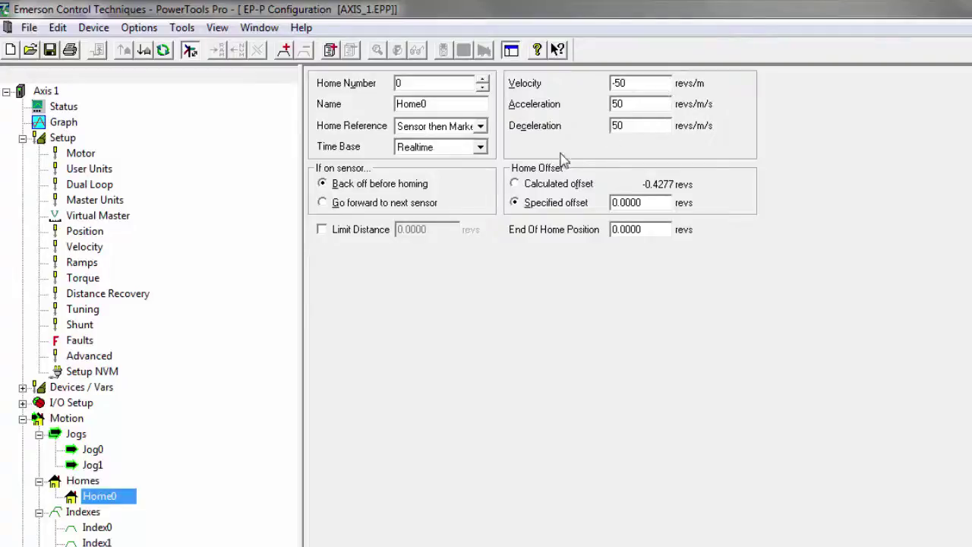
{"action": "left_click", "coordinate": [481, 127]}
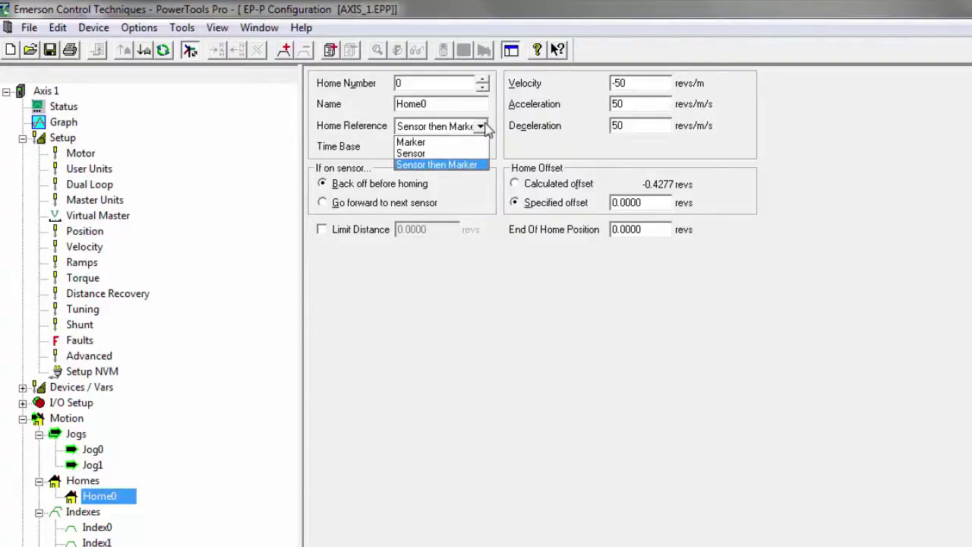
{"action": "left_click", "coordinate": [511, 112]}
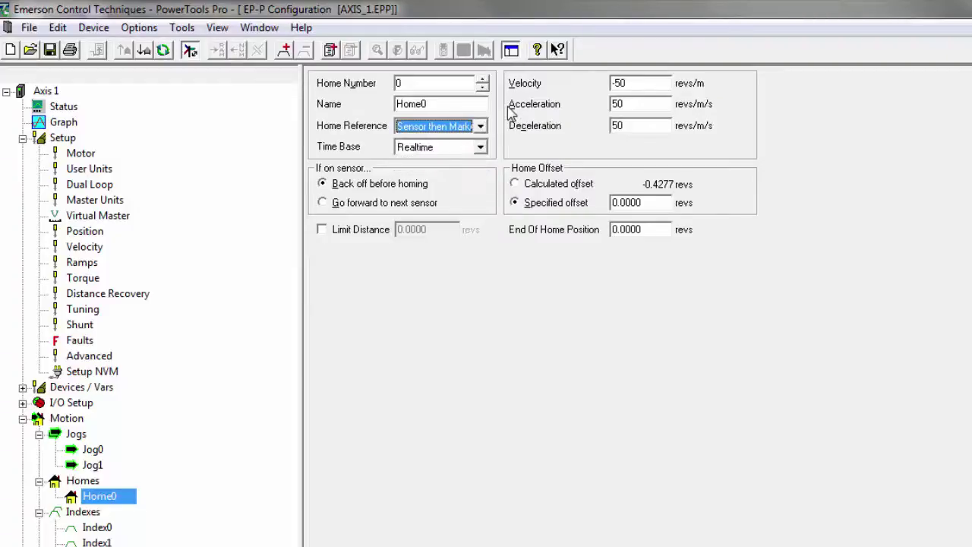
{"action": "left_click", "coordinate": [97, 527]}
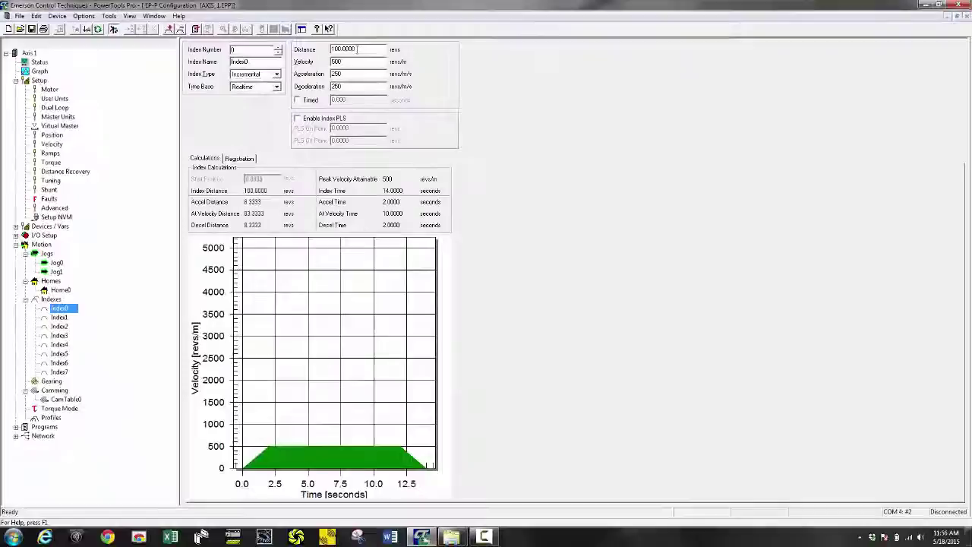
Step: Enter Index0 distance 200 revs, velocity 1000 revs/m, acceleration and deceleration 500 revs/m/s
{"action": "double_click", "coordinate": [365, 49]}
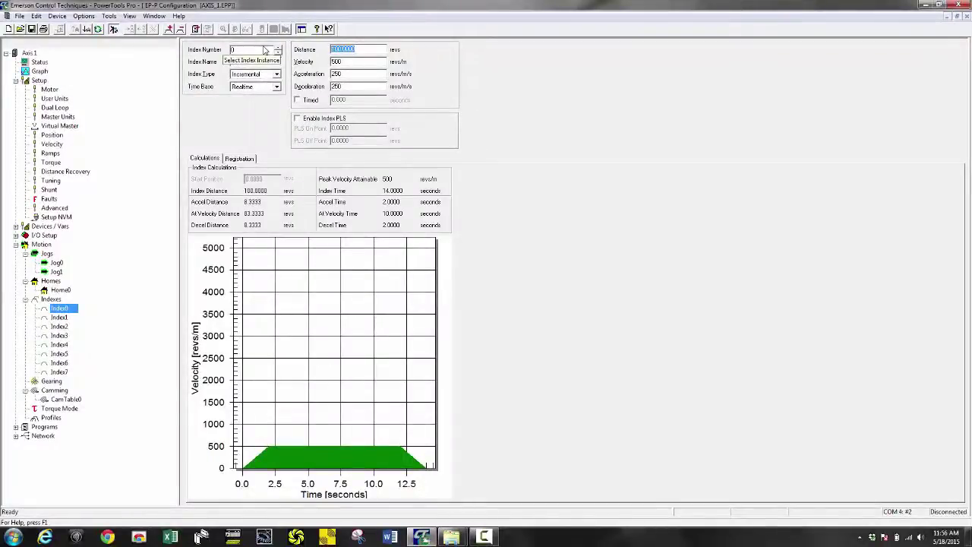
{"action": "type", "text": "3"}
{"action": "key", "text": "Tab"}
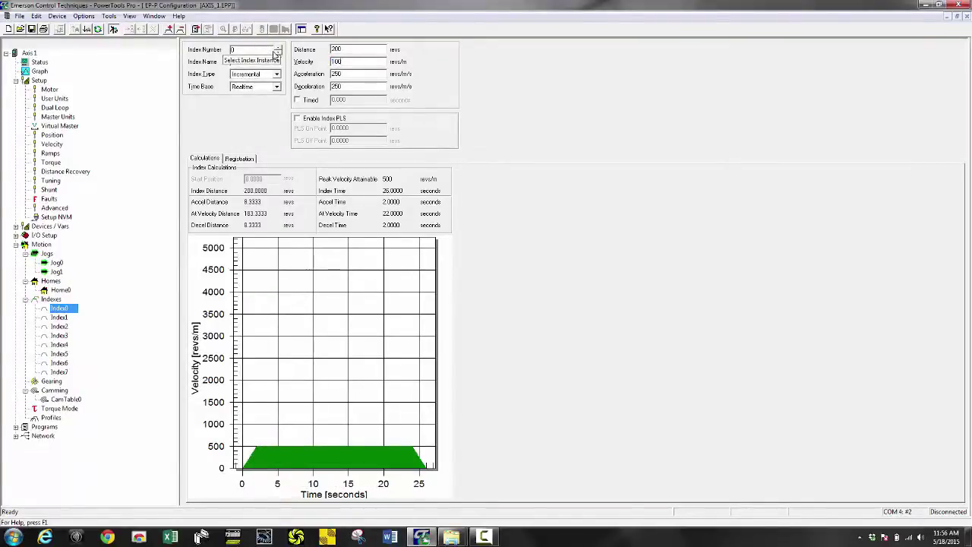
{"action": "type", "text": "1000"}
{"action": "key", "text": "Tab"}
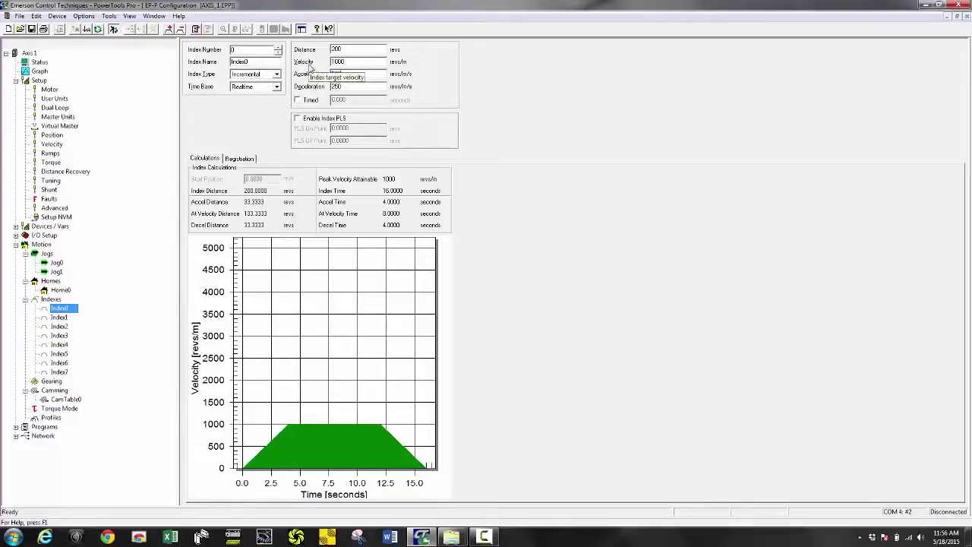
{"action": "type", "text": "500"}
{"action": "key", "text": "Tab"}
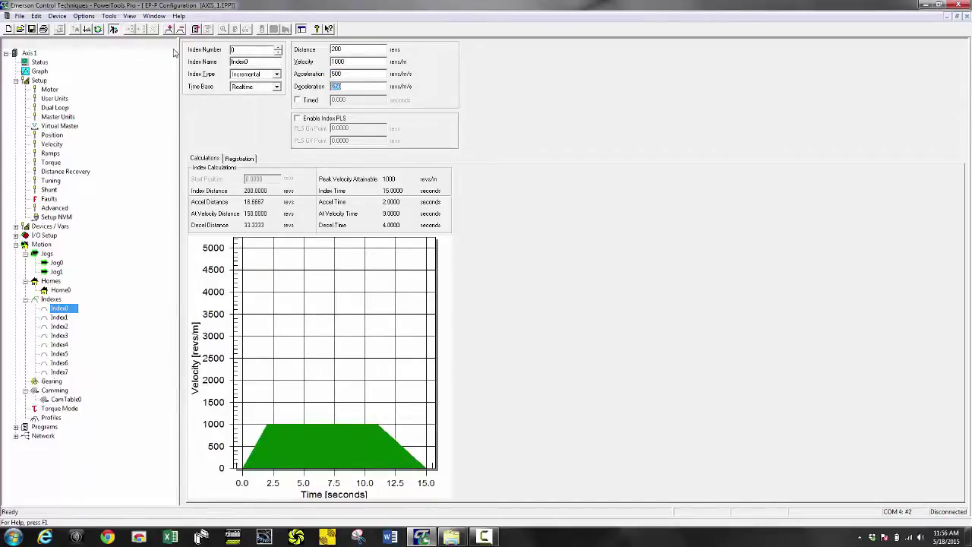
{"action": "type", "text": "500"}
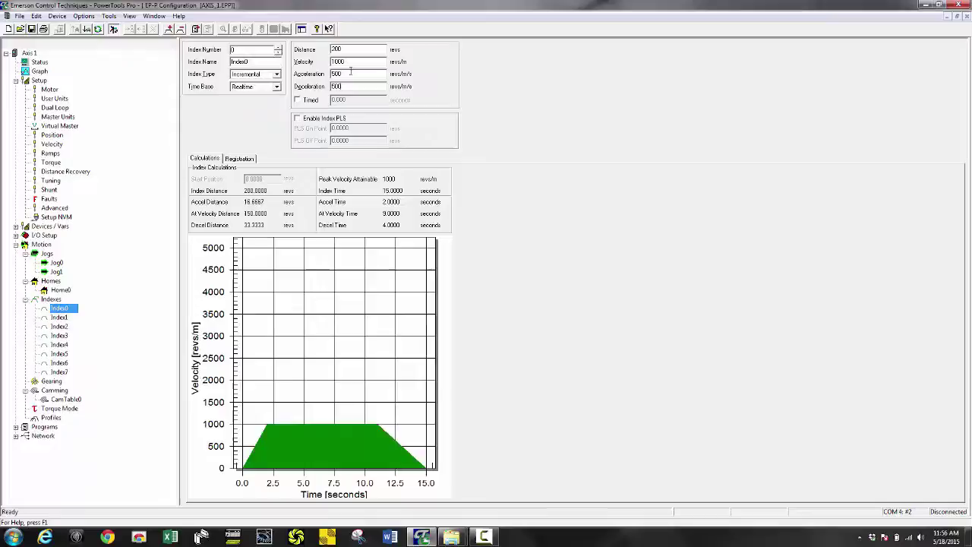
{"action": "key", "text": "Tab"}
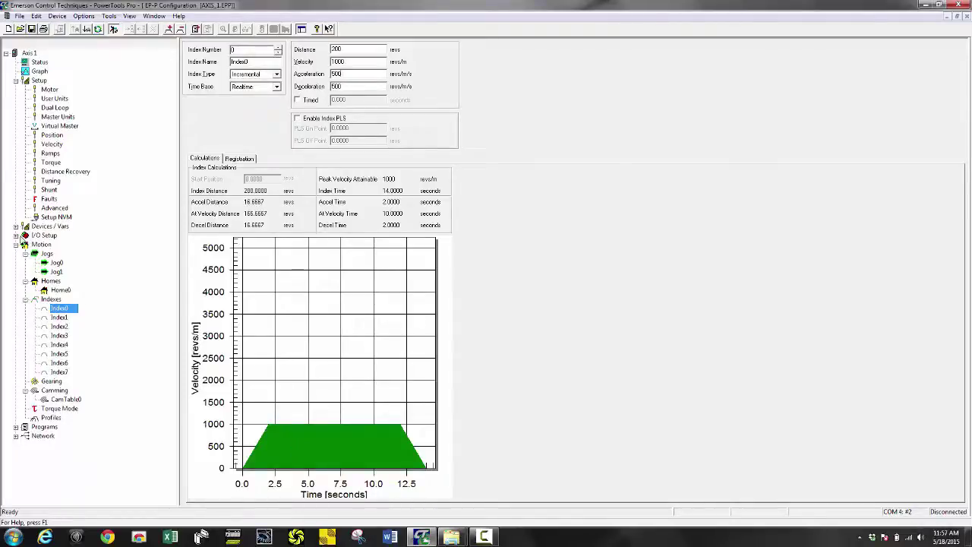
Step: In I/O Assignments, assign jog plus to DriveInput.1 and jog minus to DriveInput.2
{"action": "left_click", "coordinate": [15, 236]}
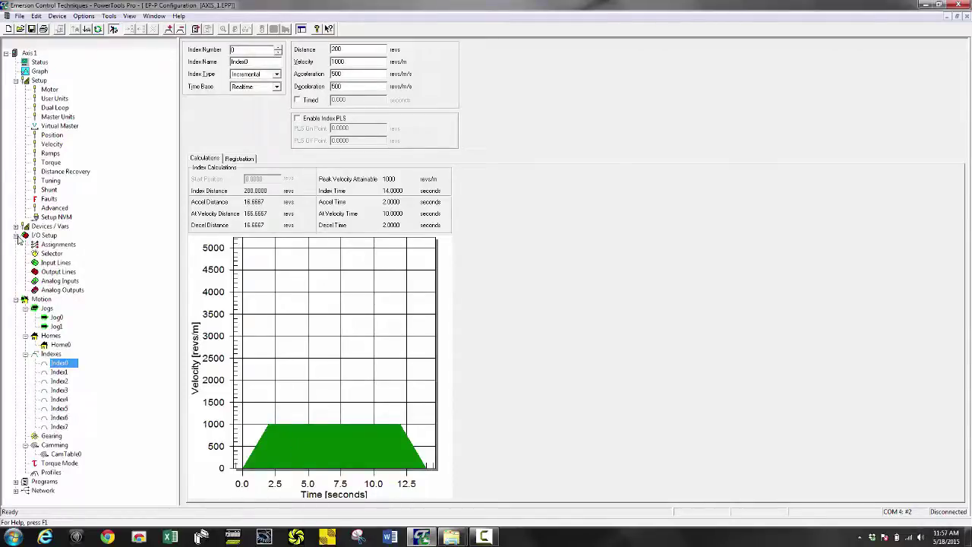
{"action": "left_click", "coordinate": [59, 245]}
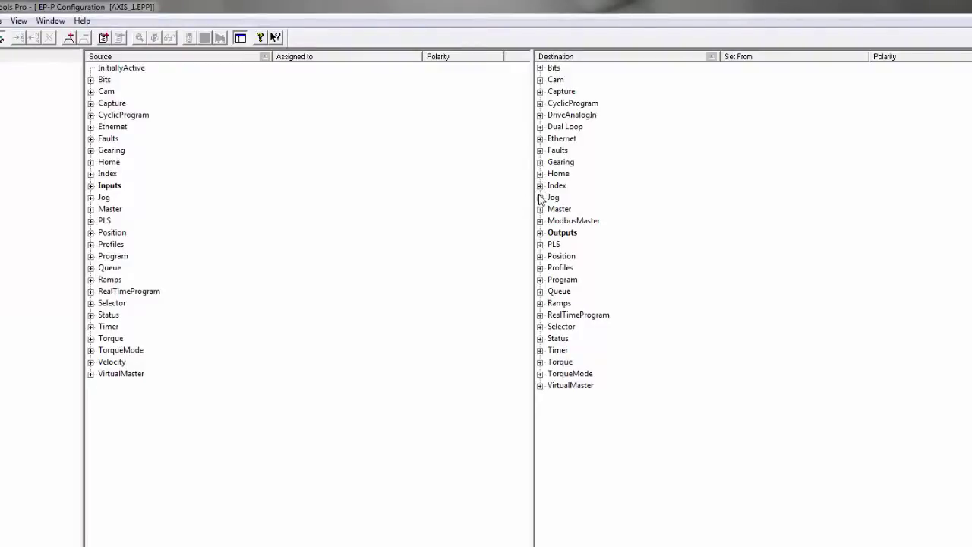
{"action": "left_click", "coordinate": [540, 197]}
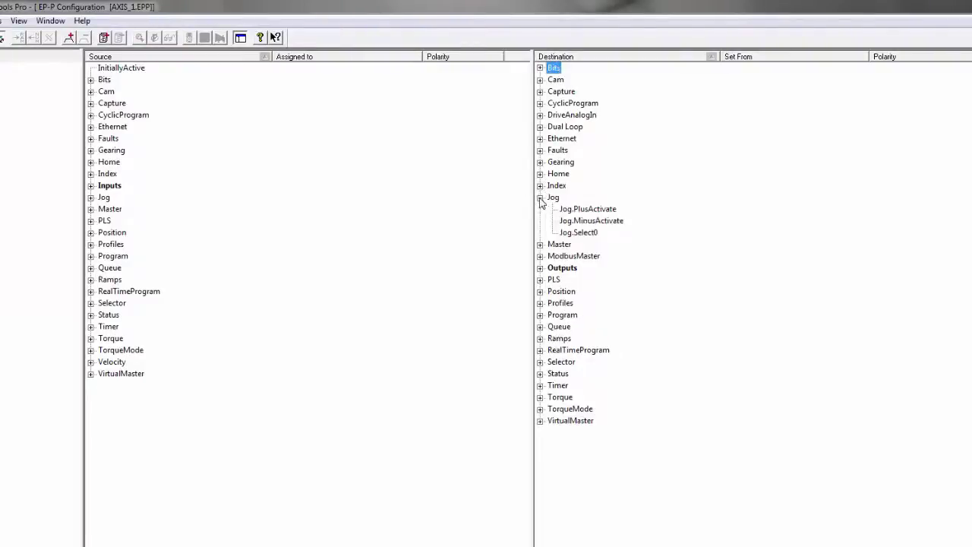
{"action": "left_click", "coordinate": [90, 185]}
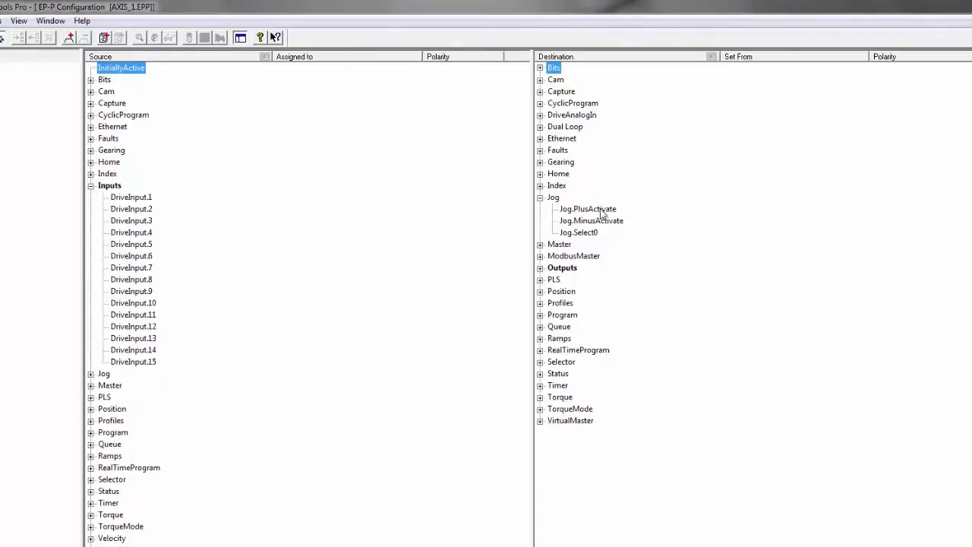
{"action": "left_click_drag", "start_coordinate": [600, 212], "coordinate": [150, 202]}
{"action": "left_click_drag", "start_coordinate": [607, 225], "coordinate": [159, 216]}
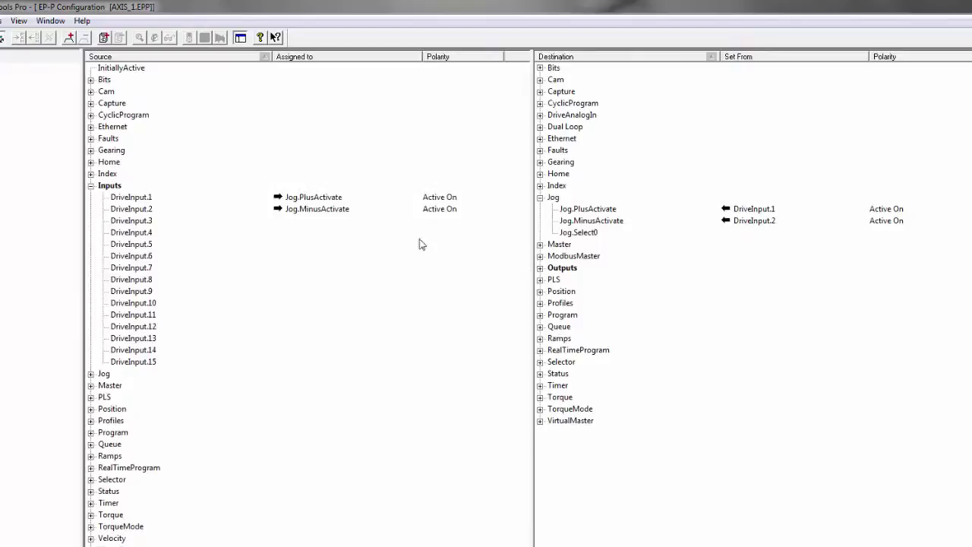
Step: Assign Home0 initiate and sensor trigger to DriveInput.3 and 4, Index0 initiate to DriveInput.5
{"action": "left_click", "coordinate": [540, 186]}
{"action": "left_click", "coordinate": [541, 174]}
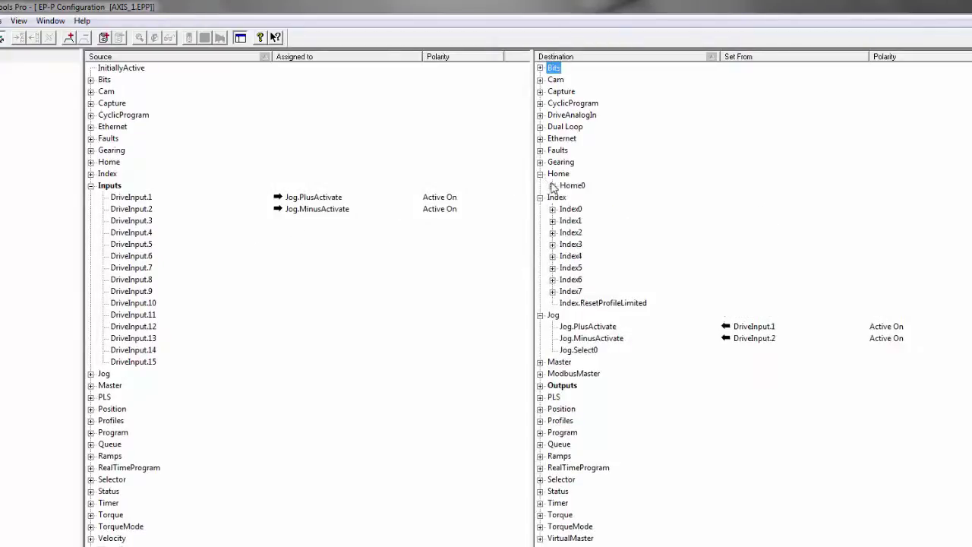
{"action": "left_click", "coordinate": [552, 186]}
{"action": "left_click_drag", "start_coordinate": [608, 199], "coordinate": [152, 222]}
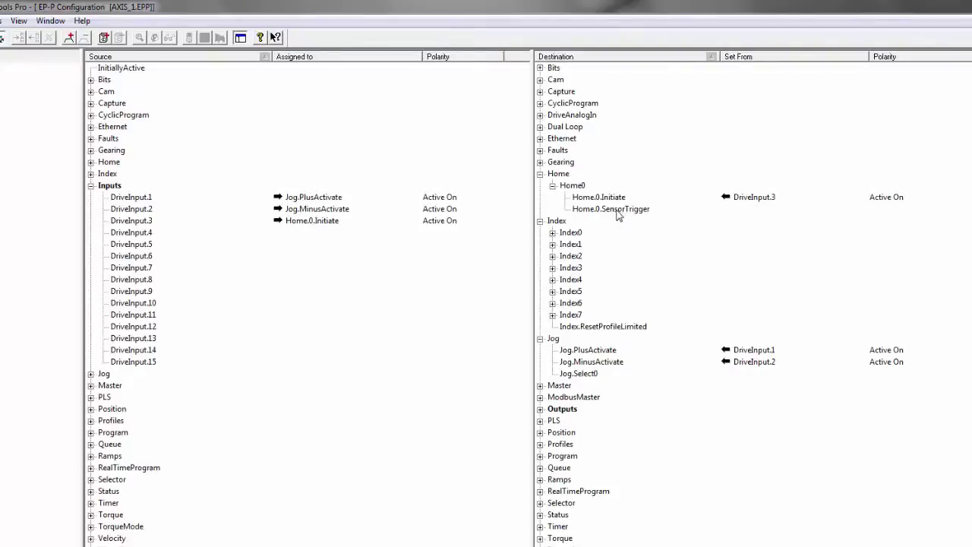
{"action": "left_click_drag", "start_coordinate": [617, 215], "coordinate": [173, 234]}
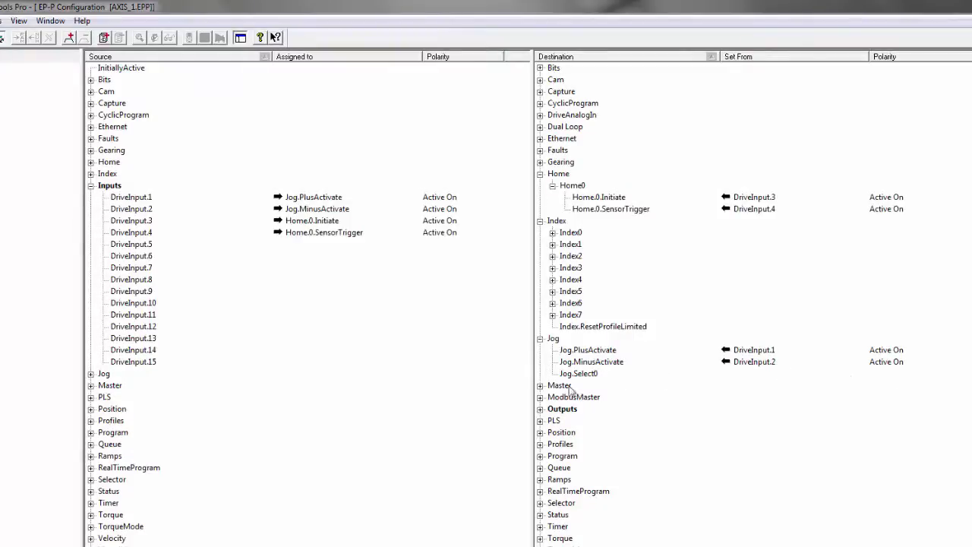
{"action": "left_click", "coordinate": [553, 233]}
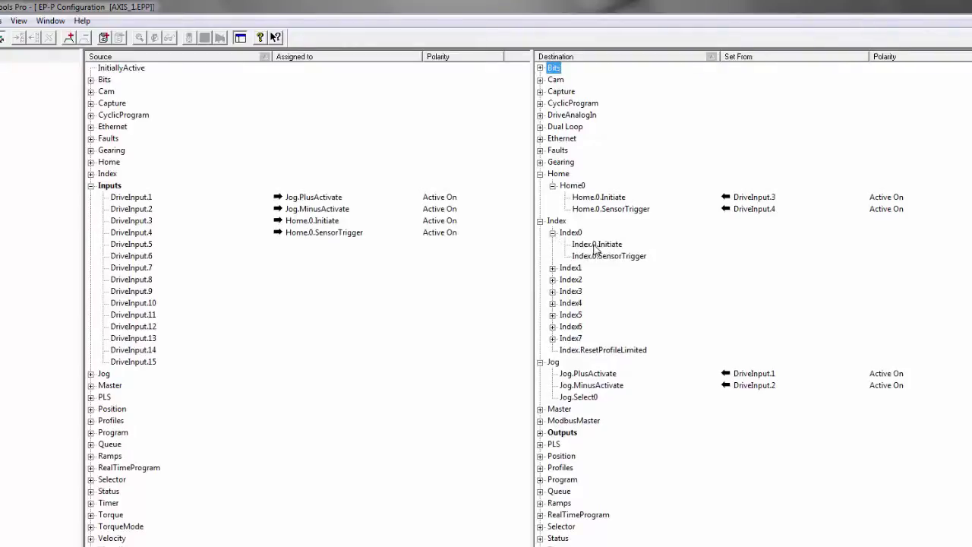
{"action": "left_click_drag", "start_coordinate": [596, 247], "coordinate": [283, 244]}
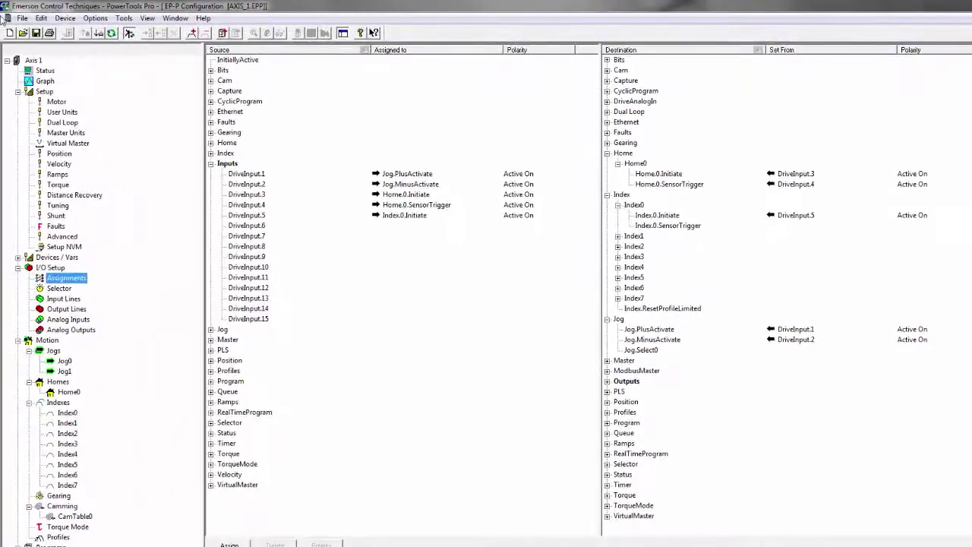
Step: Download the project configuration to the drive from the Device menu
{"action": "left_click", "coordinate": [65, 17]}
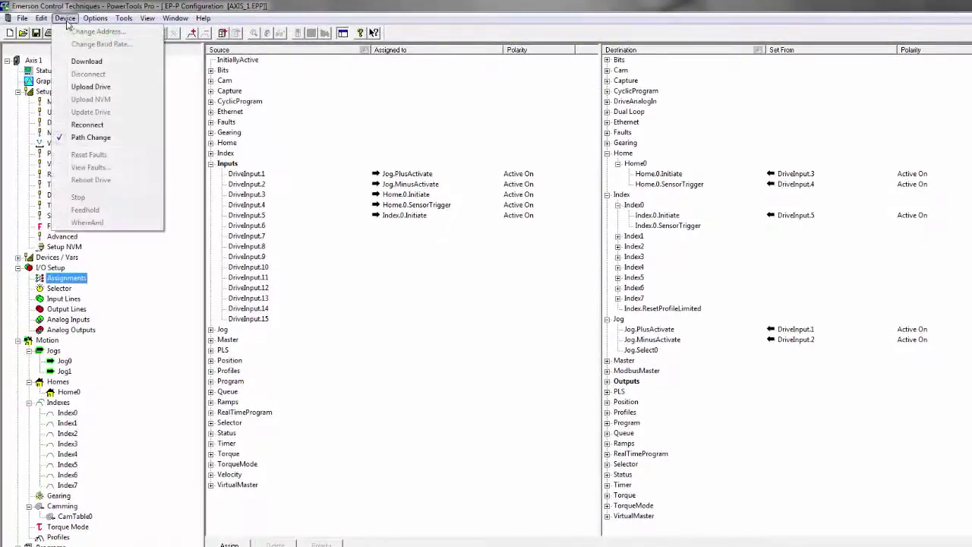
{"action": "left_click", "coordinate": [78, 63]}
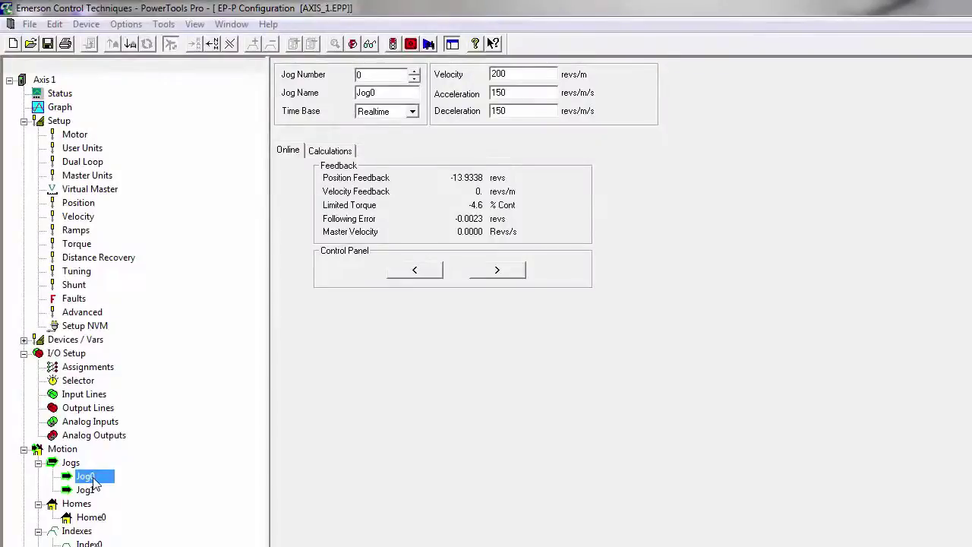
Step: Jog the axis forward, then in reverse, and stop the reverse jog
{"action": "left_click", "coordinate": [499, 275]}
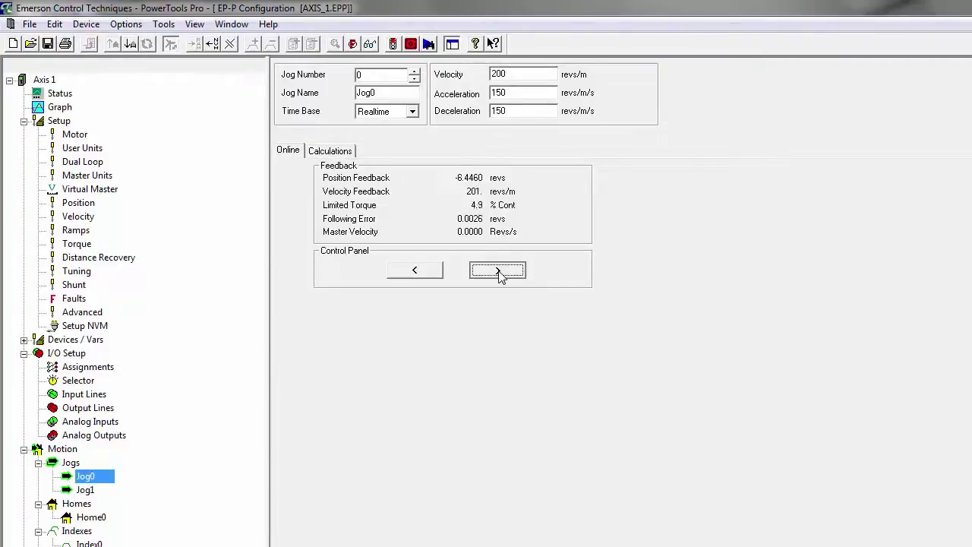
{"action": "left_click", "coordinate": [423, 272]}
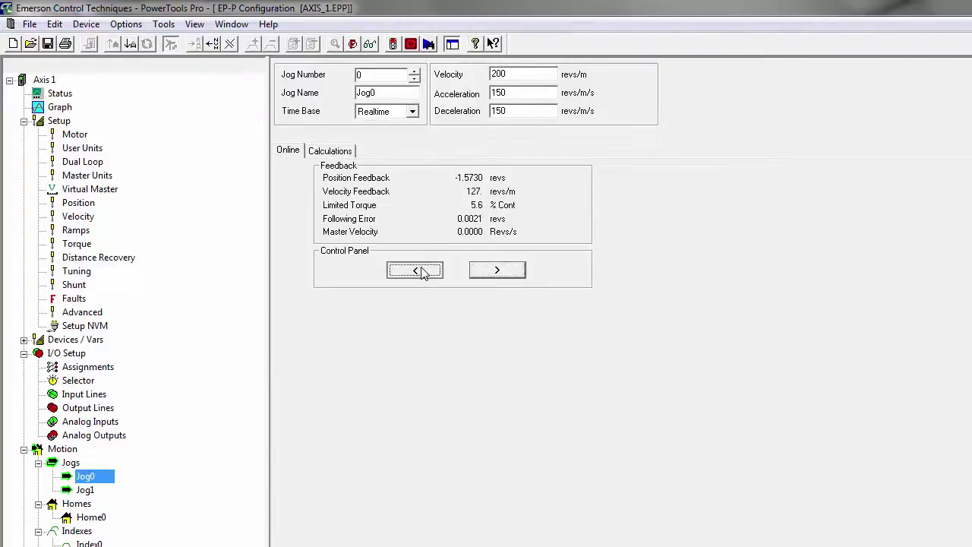
{"action": "left_click_drag", "start_coordinate": [423, 273], "coordinate": [423, 273]}
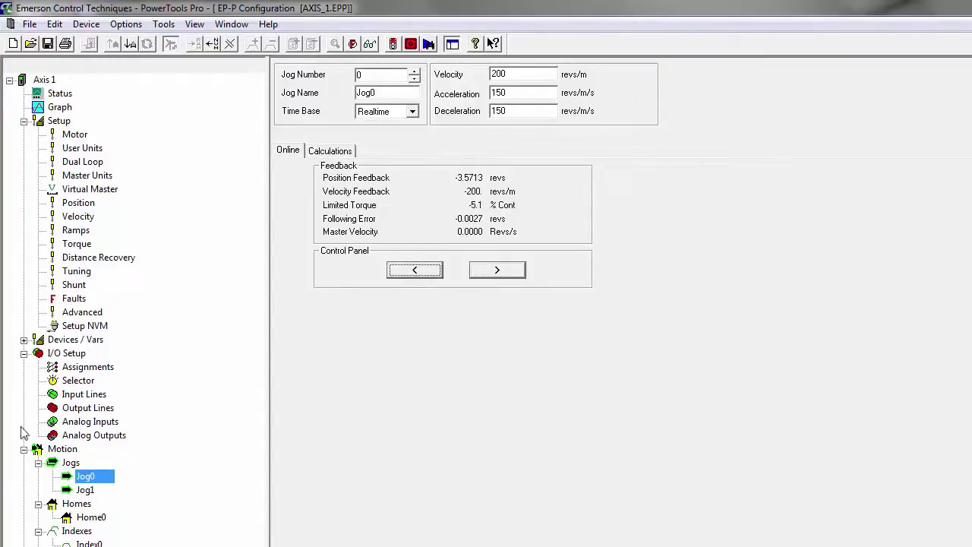
Step: Run the Home0 homing move and the Index0 move on the drive, then return to Assignments
{"action": "left_click", "coordinate": [93, 517]}
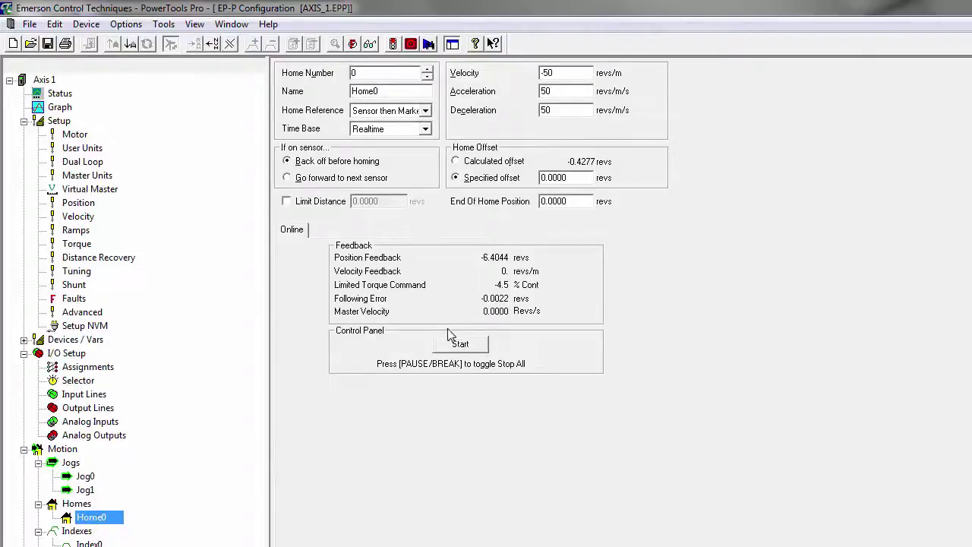
{"action": "left_click", "coordinate": [471, 345]}
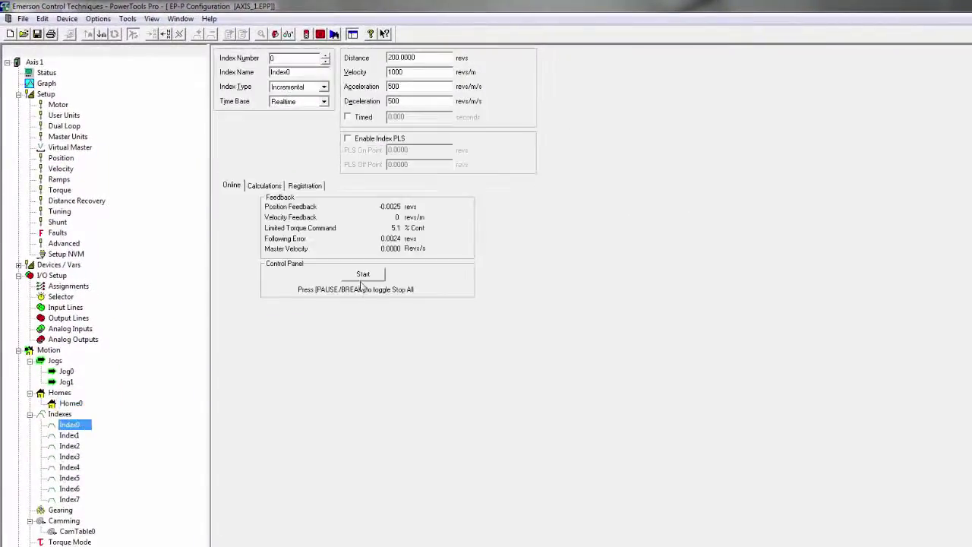
{"action": "left_click", "coordinate": [363, 276]}
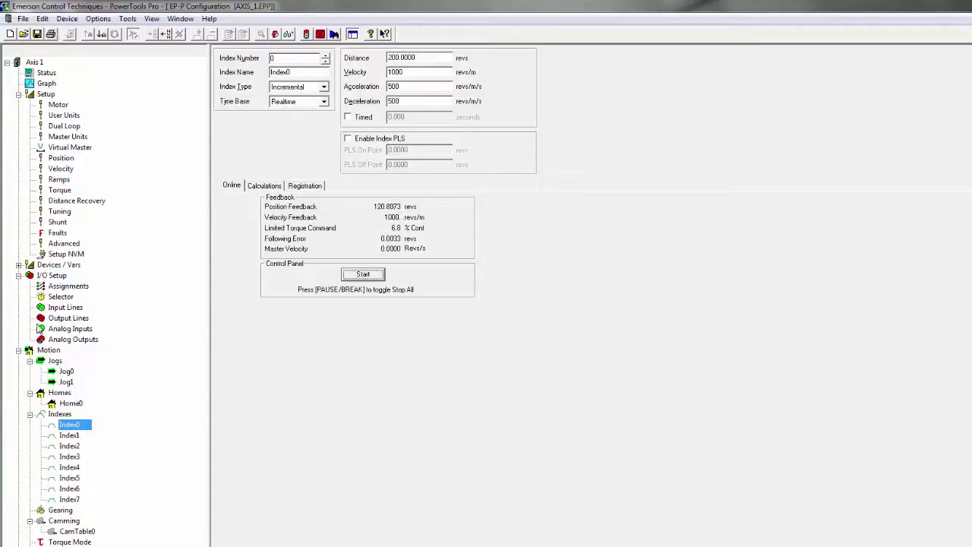
{"action": "left_click", "coordinate": [67, 287]}
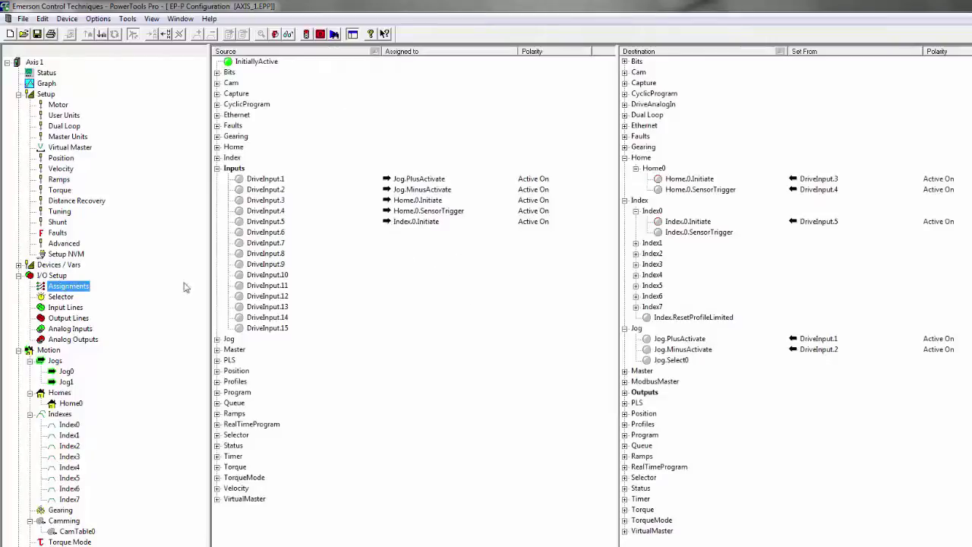